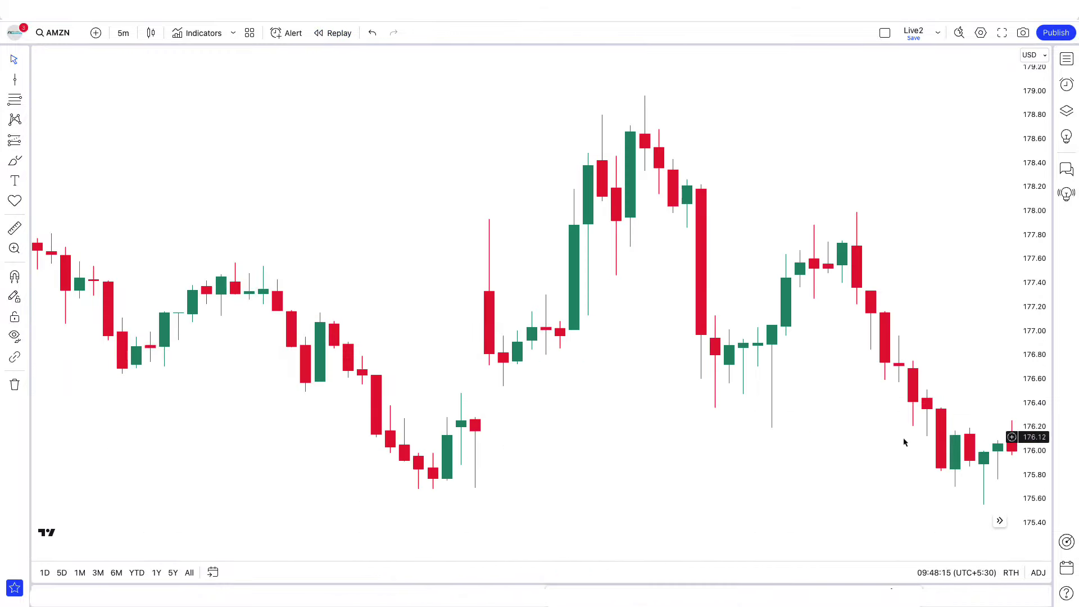
- Confirm the 5-minute interval and add ceyhun's community Top Bottom indicator to the AMZN chart
click(123, 33)
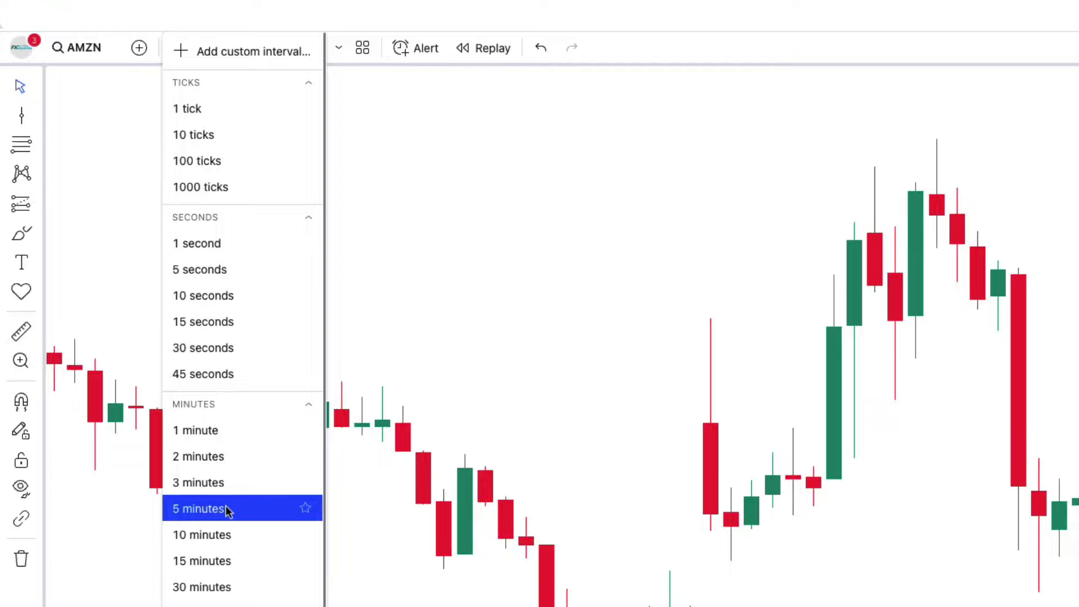
key(Escape)
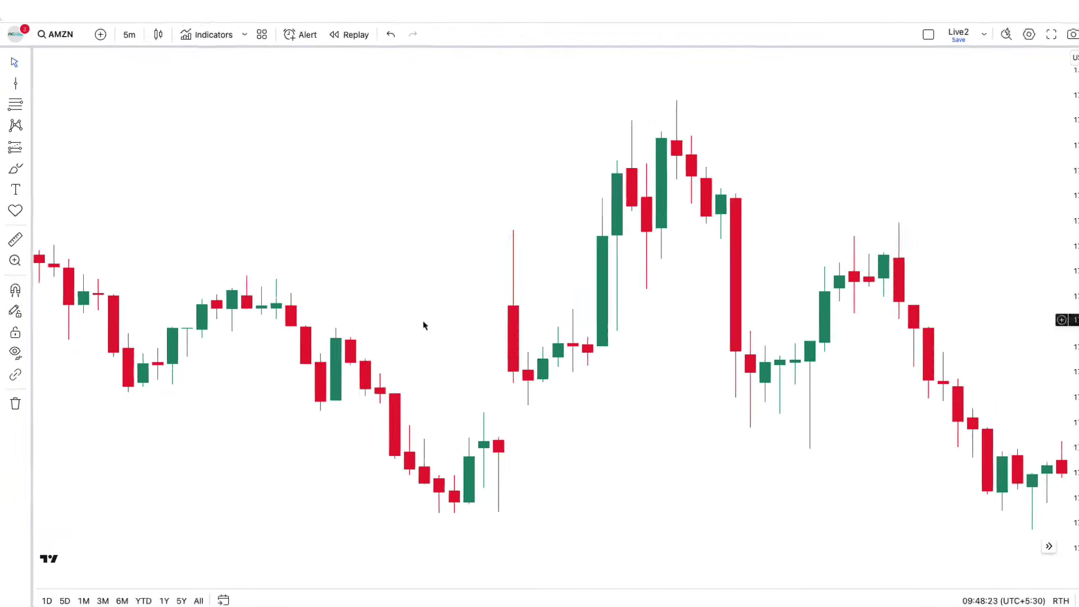
click(286, 48)
text(Top Bottom)
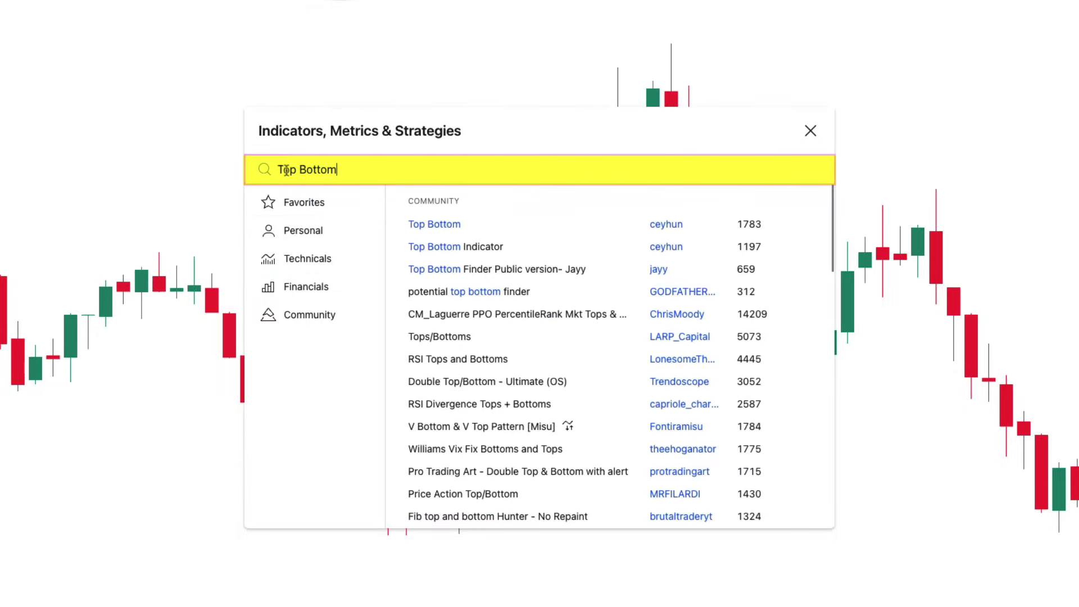
click(449, 223)
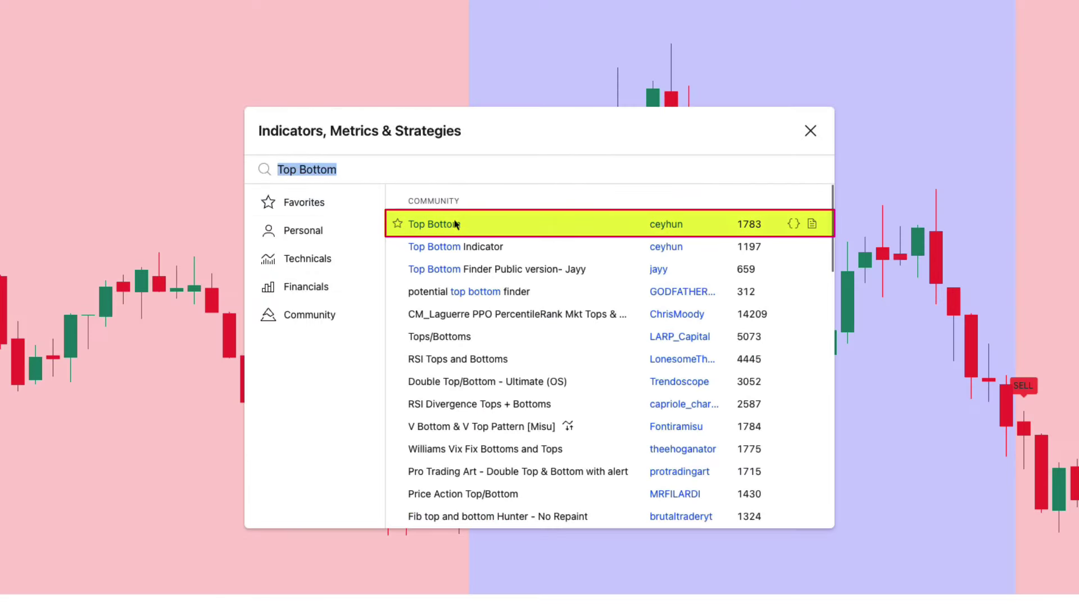
click(808, 140)
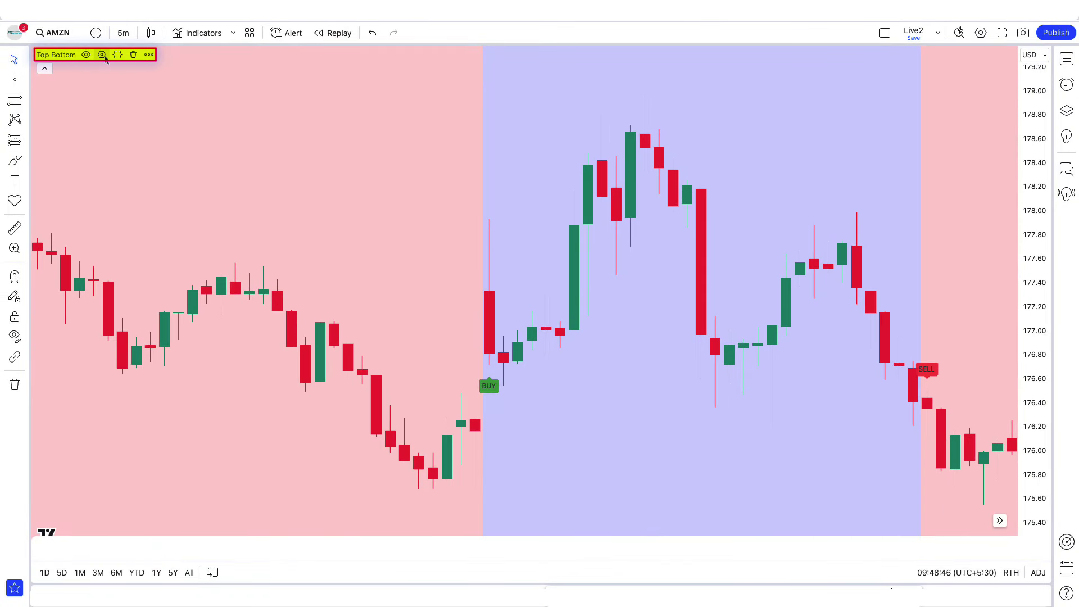
click(103, 56)
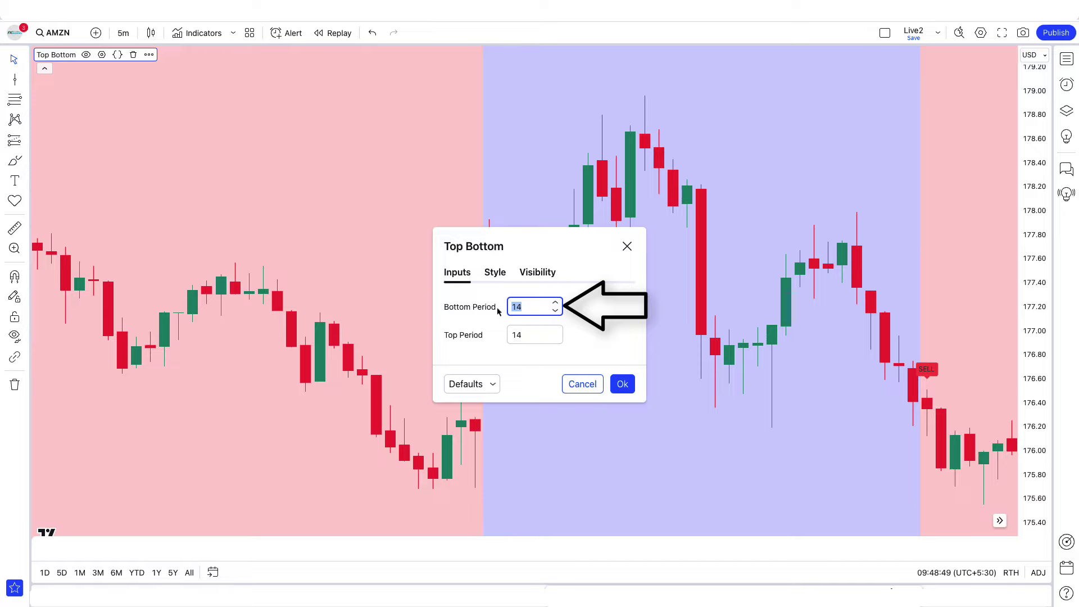
- Change the Top Bottom periods to Bottom Period 7 and Top Period 16
double_click(525, 335)
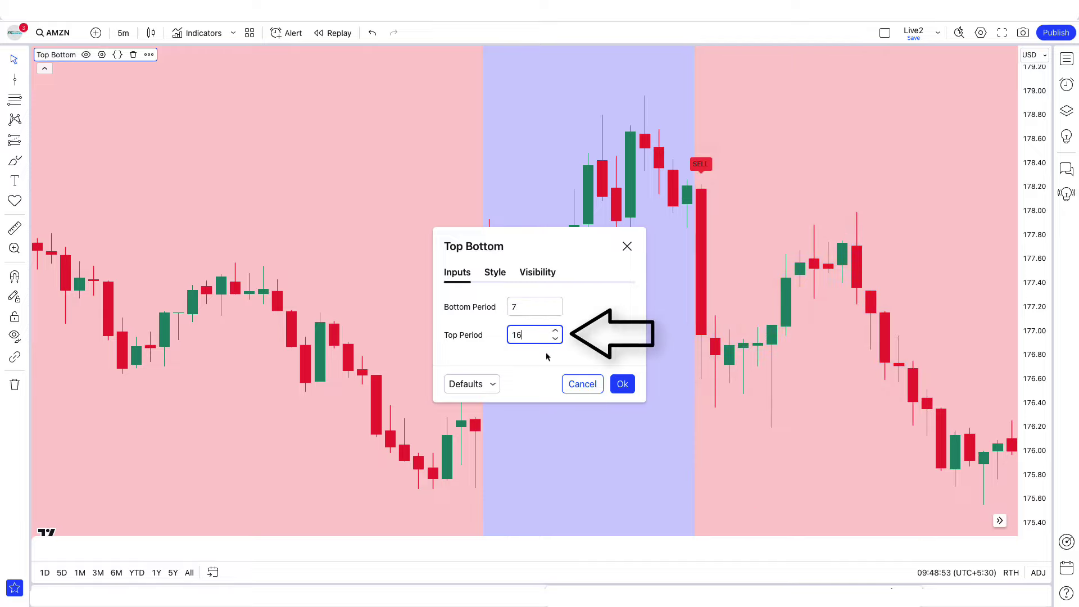
click(622, 386)
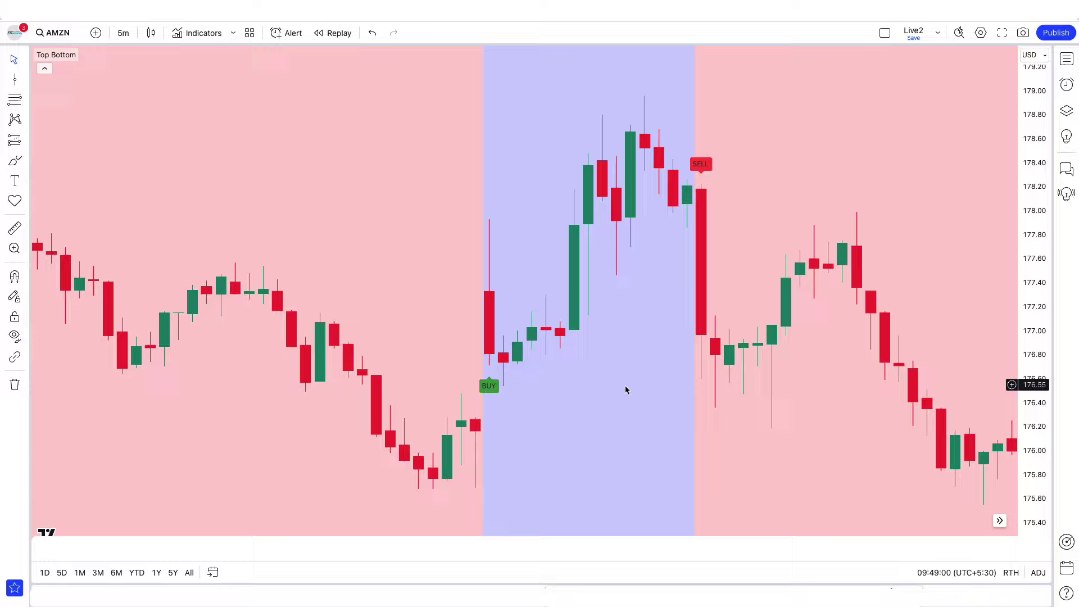
click(202, 34)
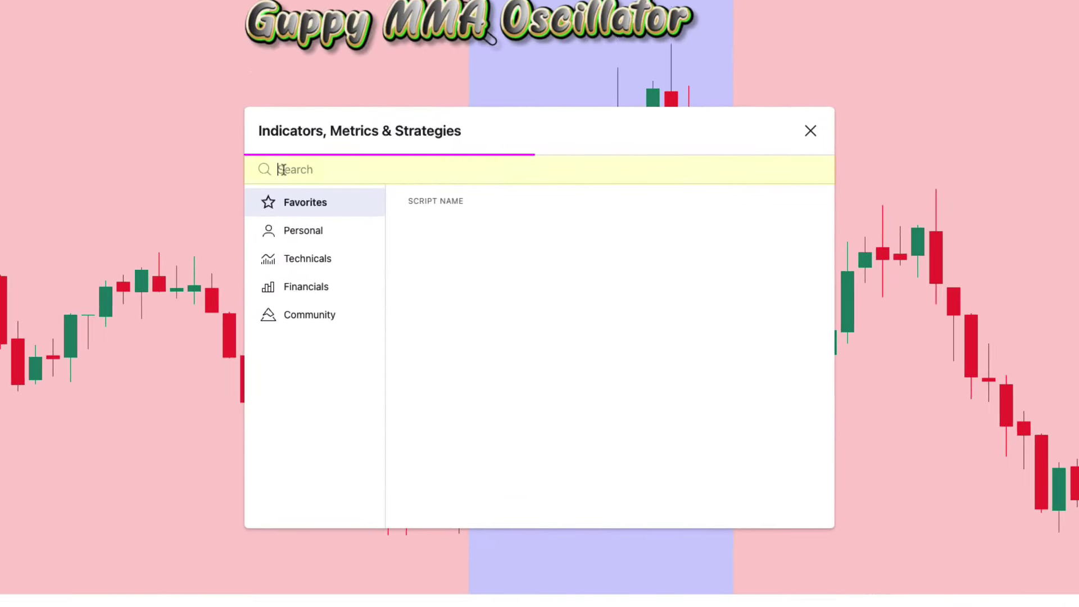
- Add the community Guppy MMA Oscillator (GMMACD) found by searching 'Guppy MMA Oscillator'
text(Guppy MMA Oscillator)
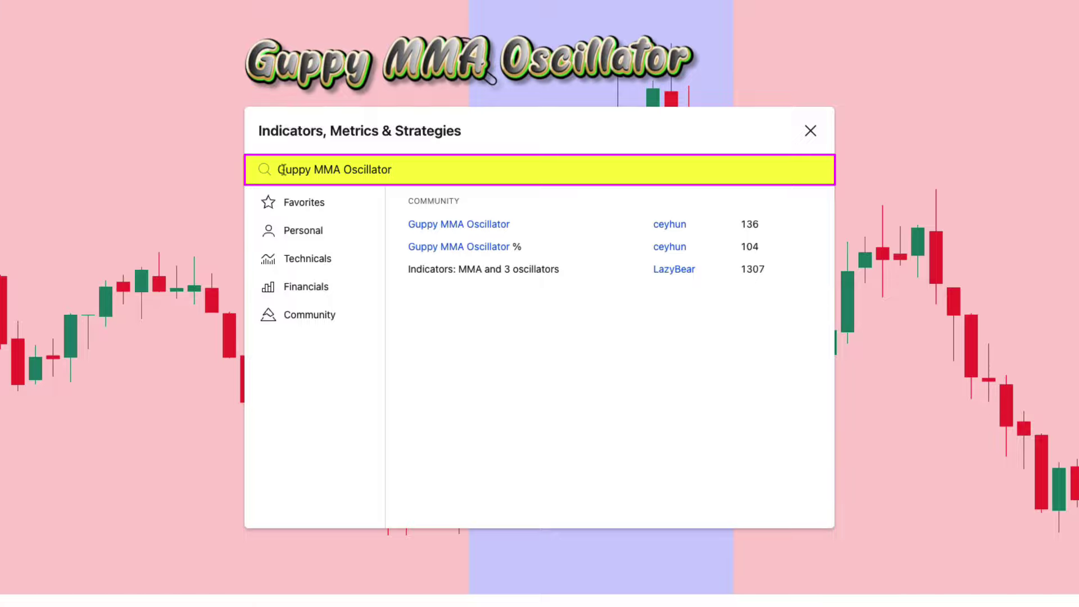
click(439, 223)
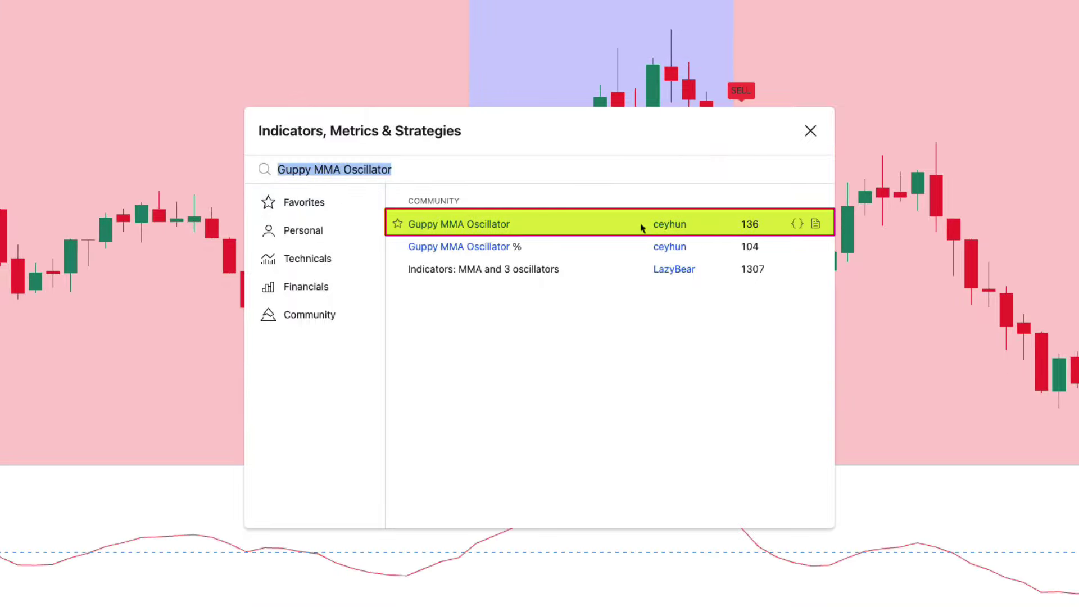
click(810, 132)
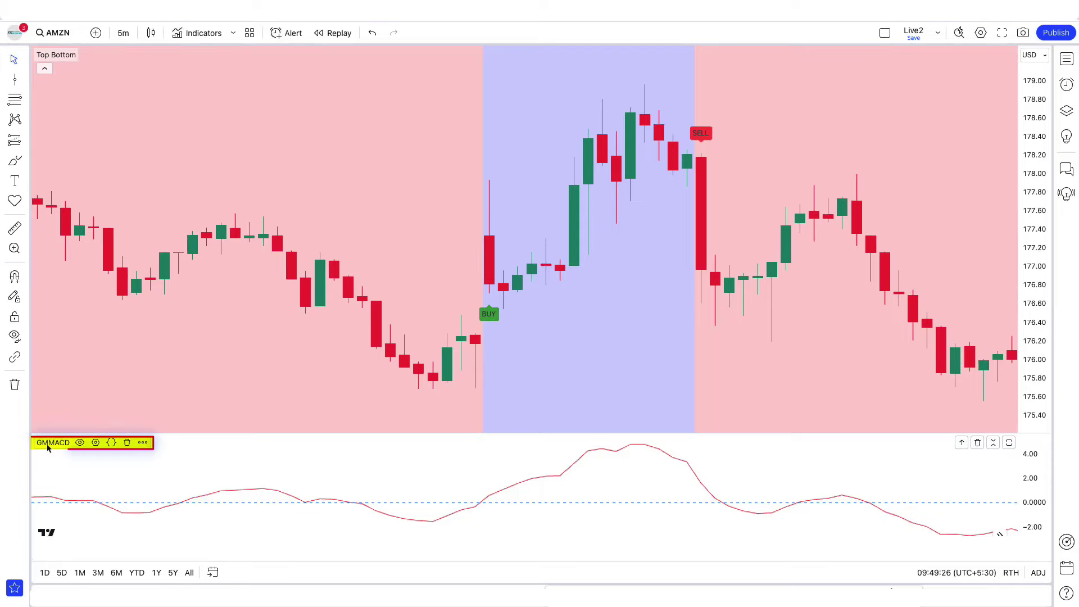
- Change the GMMACD oscillator's Trigger Line to 18
click(95, 444)
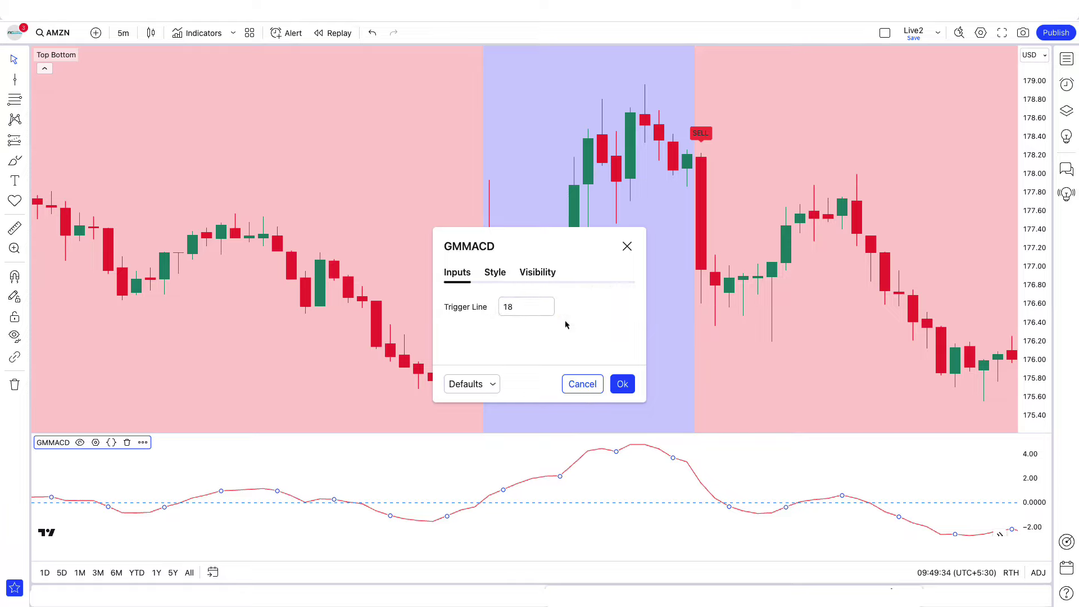
click(622, 383)
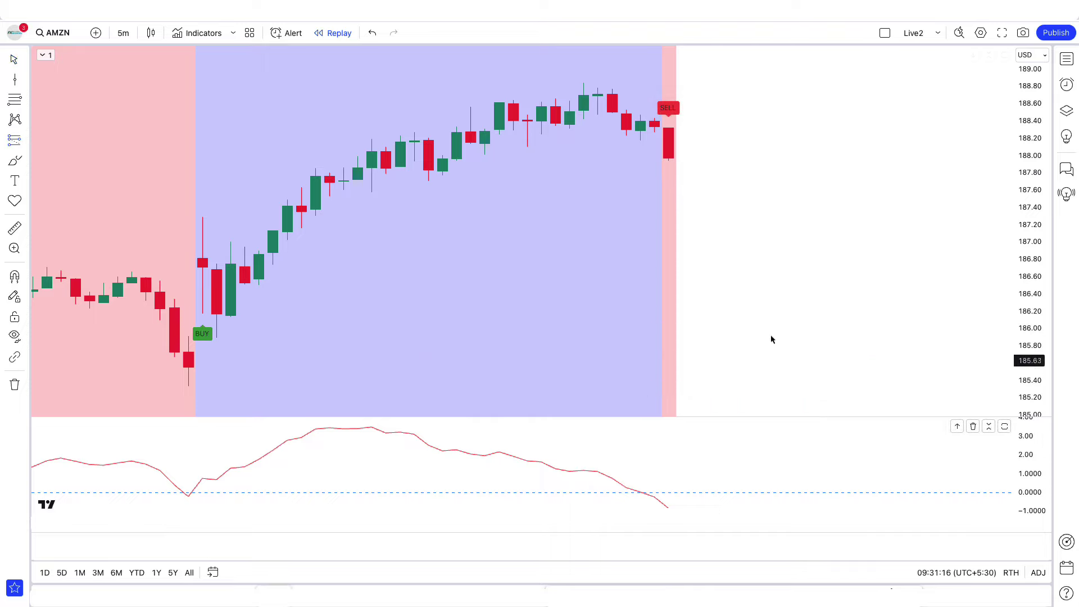
- Mark the SELL candle with a 1:1.5 short position from 187.96 targeting 186.62
click(669, 159)
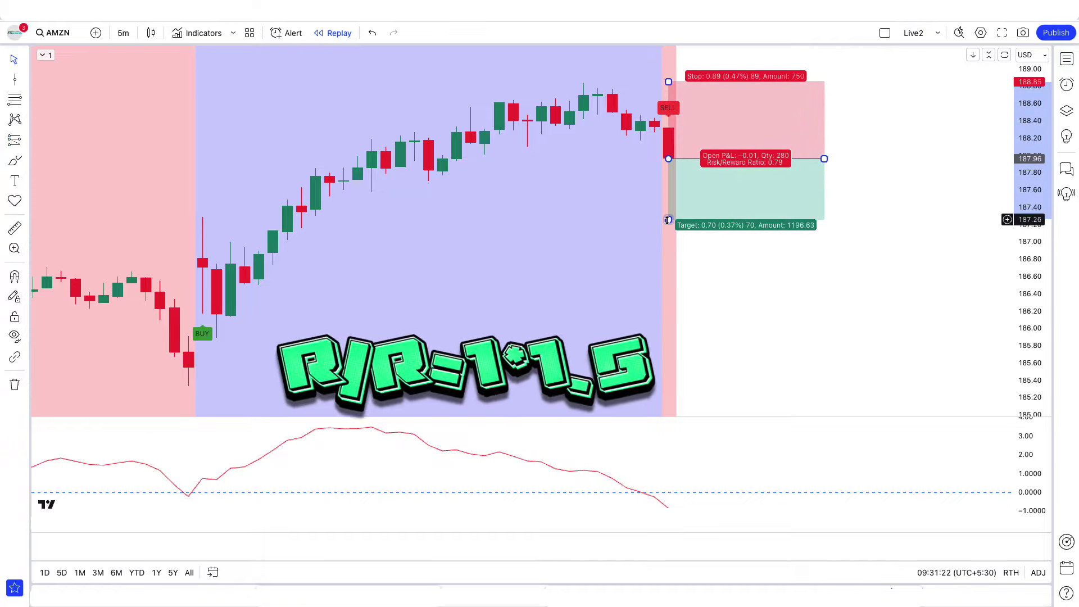
drag(669, 219, 678, 275)
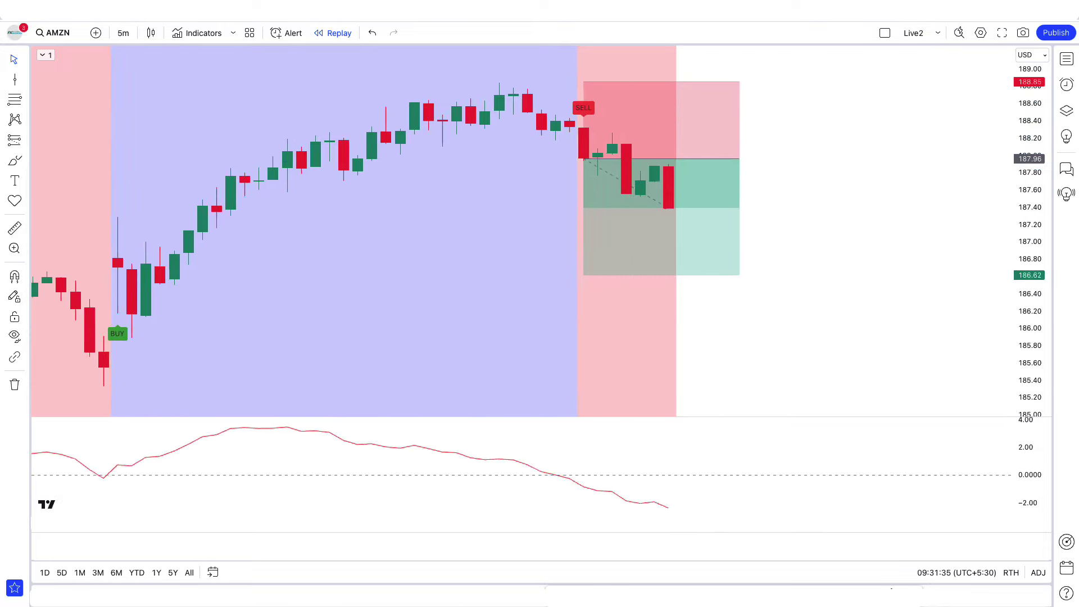
drag(675, 173, 951, 185)
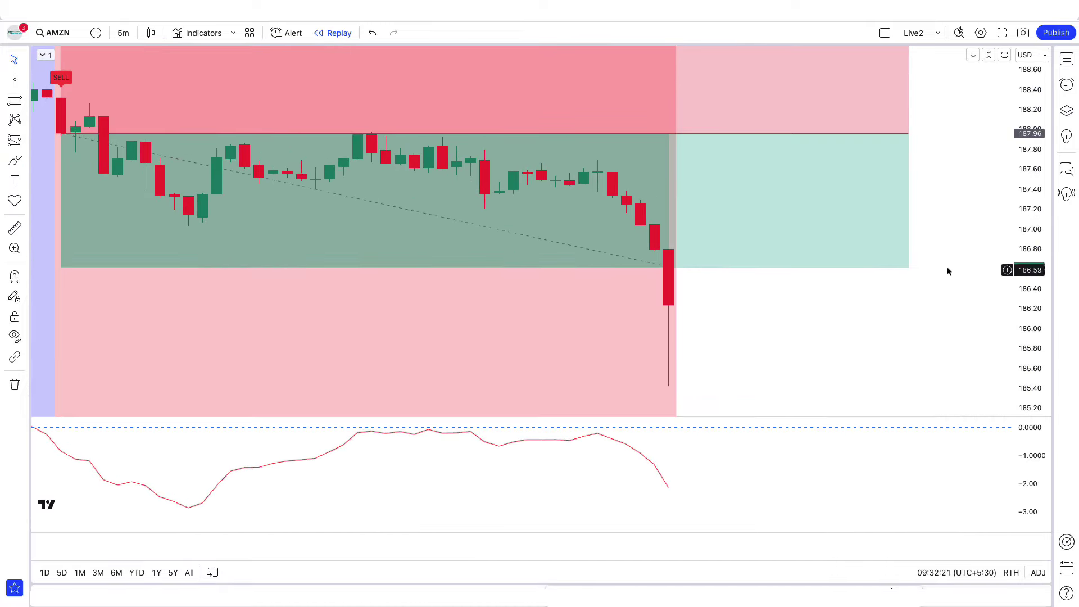
drag(908, 259, 678, 176)
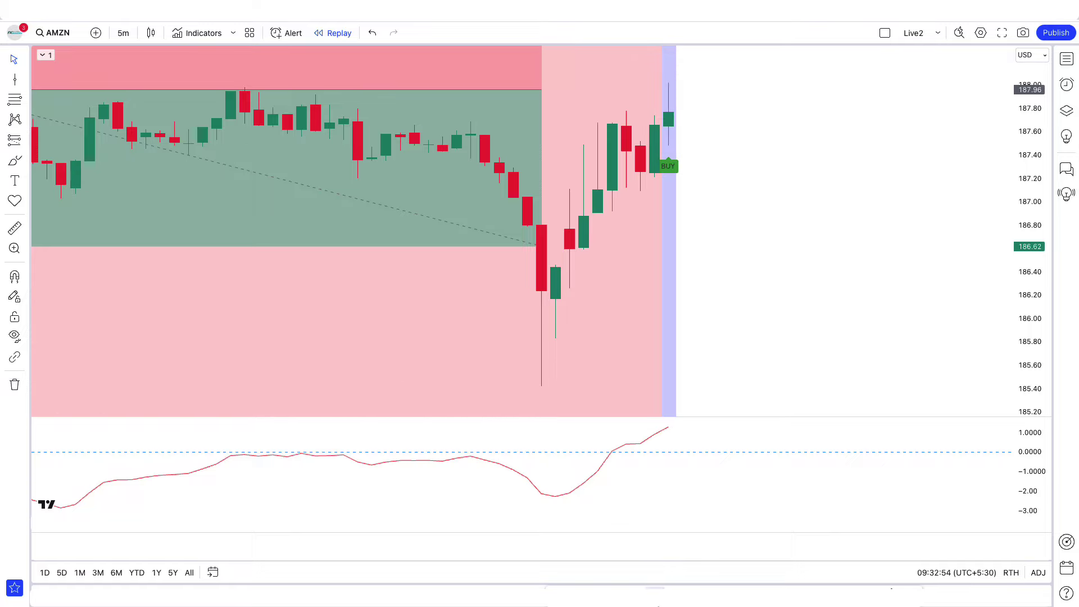
- Place a long position on the BUY candle with a lowered stop and a 1:1.5 target
click(670, 116)
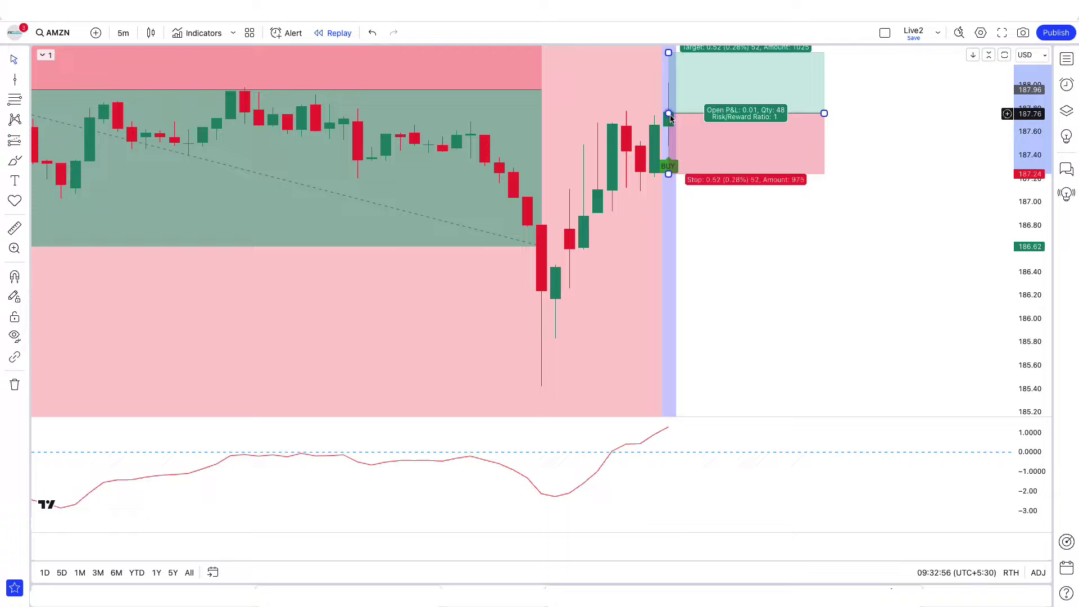
drag(668, 174, 662, 385)
drag(668, 53, 672, 24)
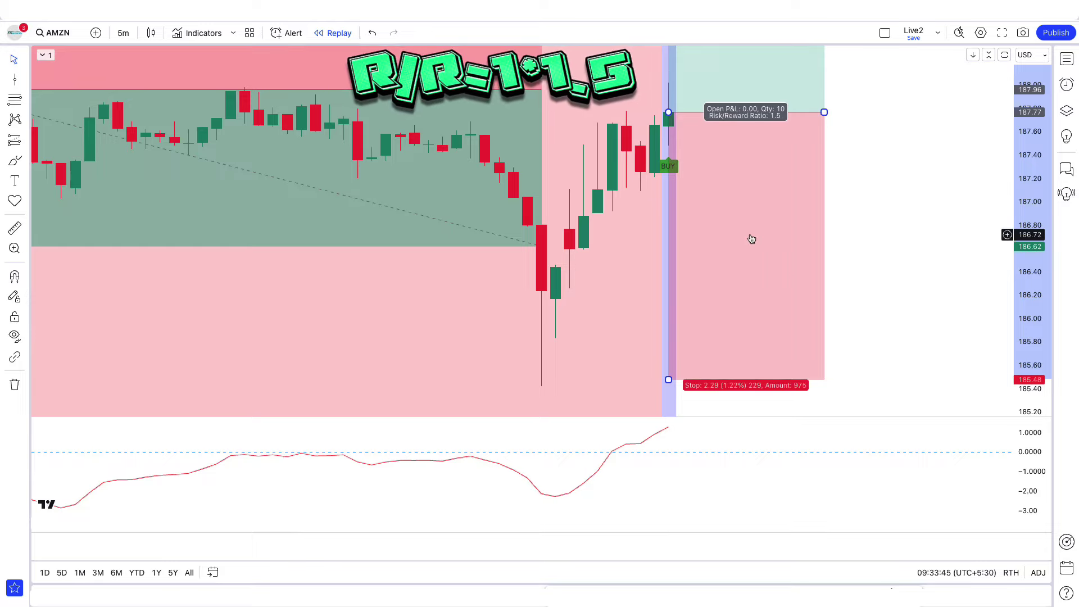
click(927, 399)
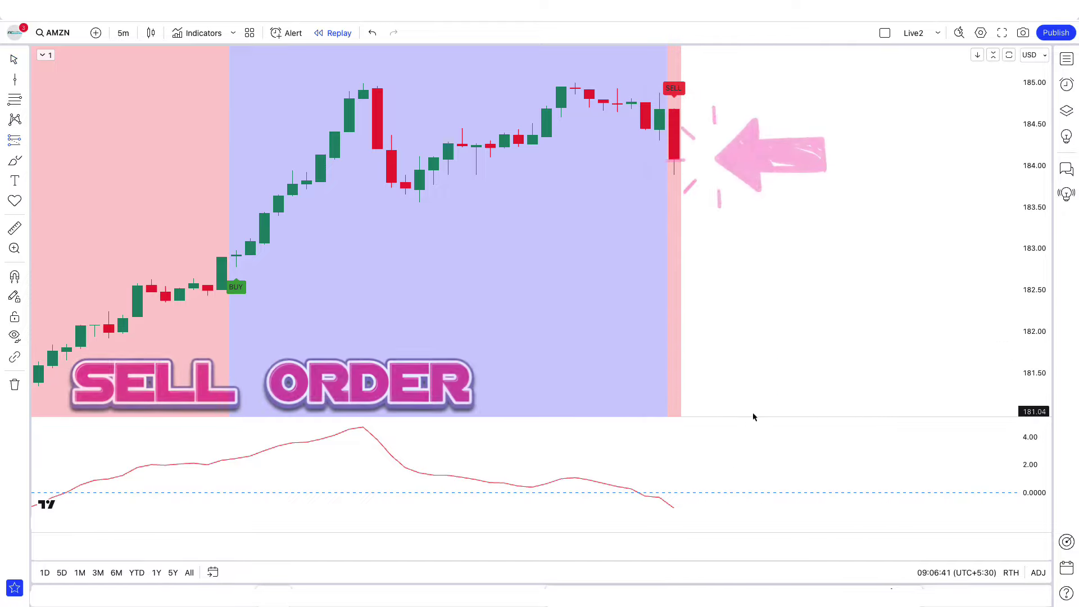
- Short the new SELL candle with stop 185.06 and target 182.57, then trim the box after replaying
click(674, 162)
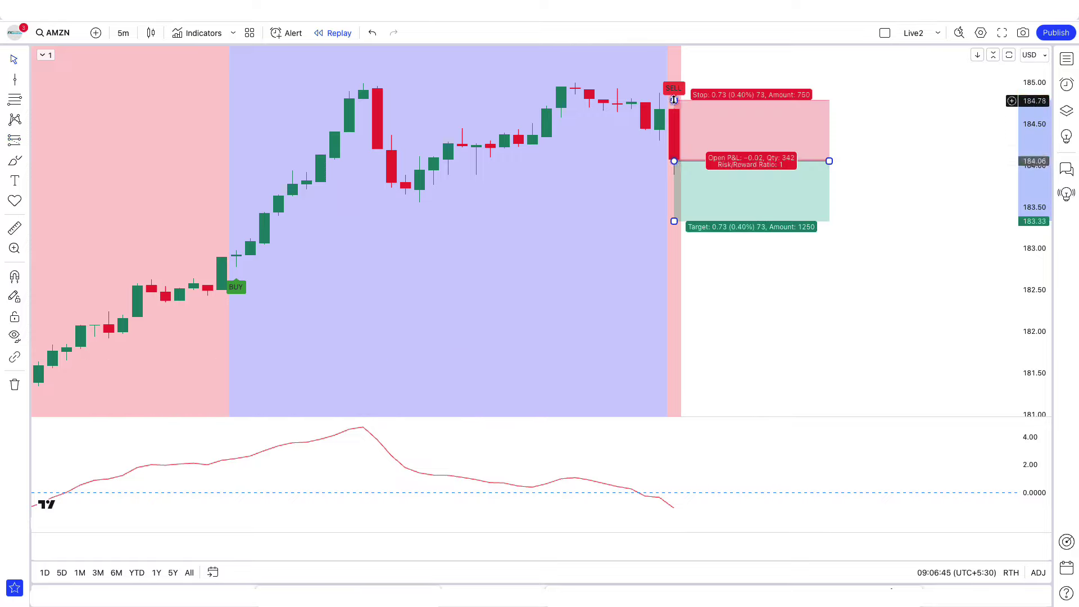
drag(674, 93, 673, 78)
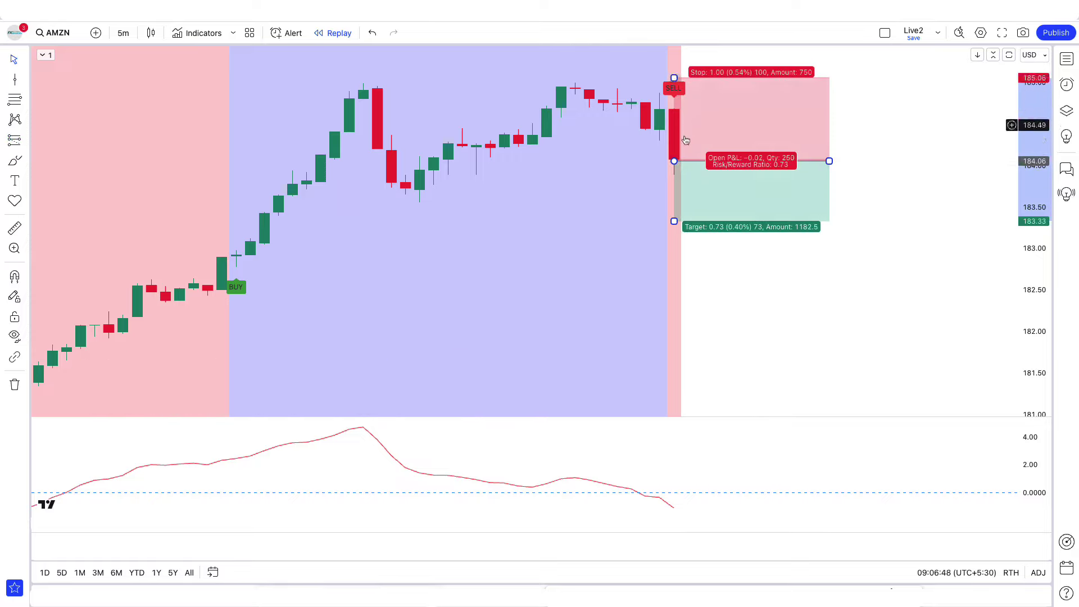
drag(677, 220, 681, 285)
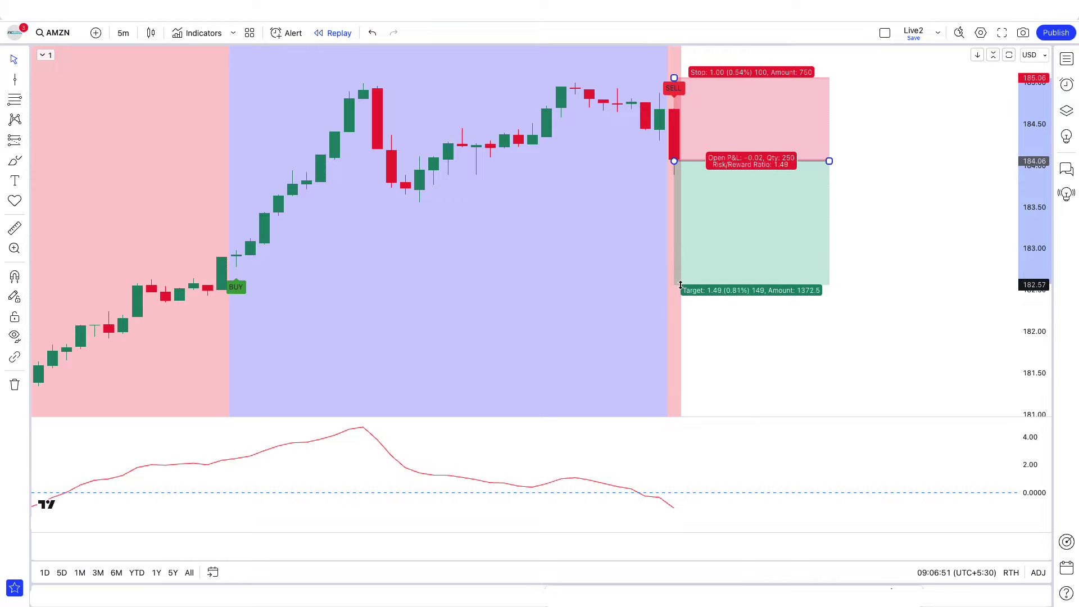
click(685, 303)
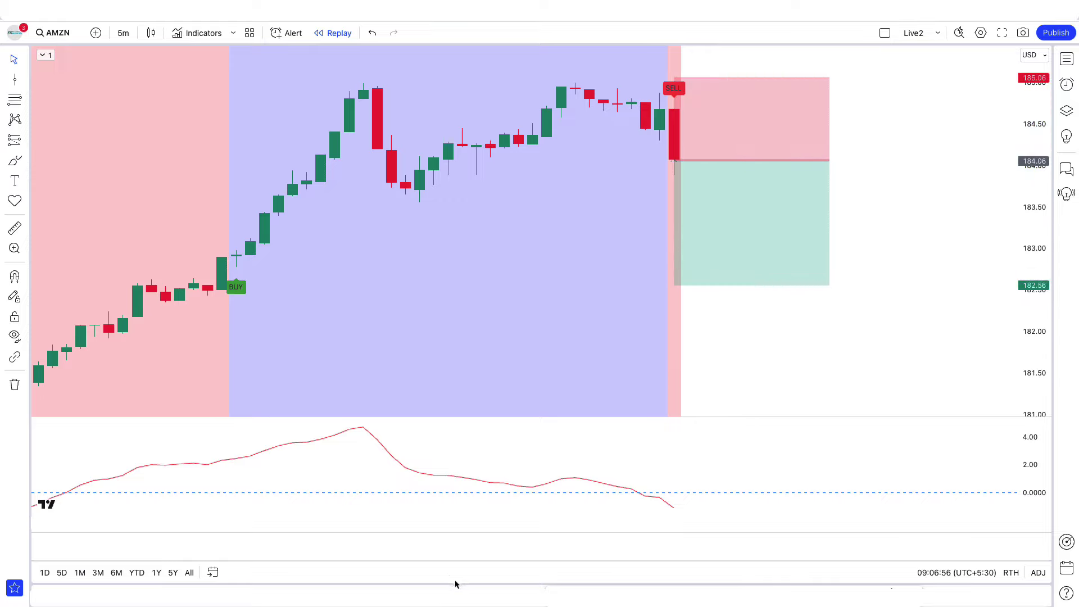
click(457, 585)
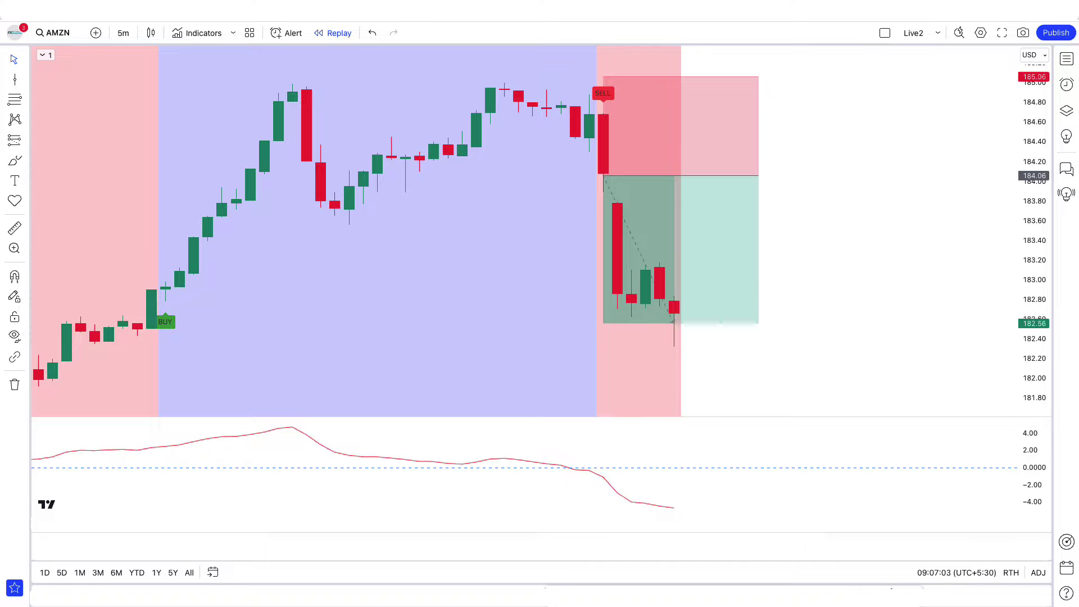
drag(756, 179, 675, 182)
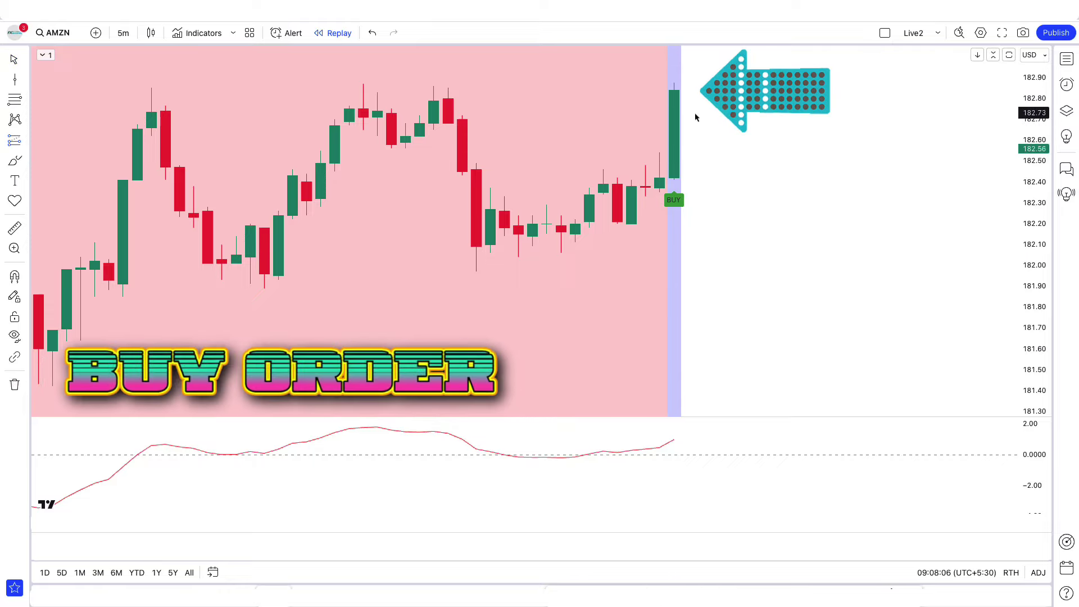
- Go long at the BUY candle's high with a 182.00 stop and a 1.5 risk/reward target
click(674, 91)
drag(675, 149, 674, 265)
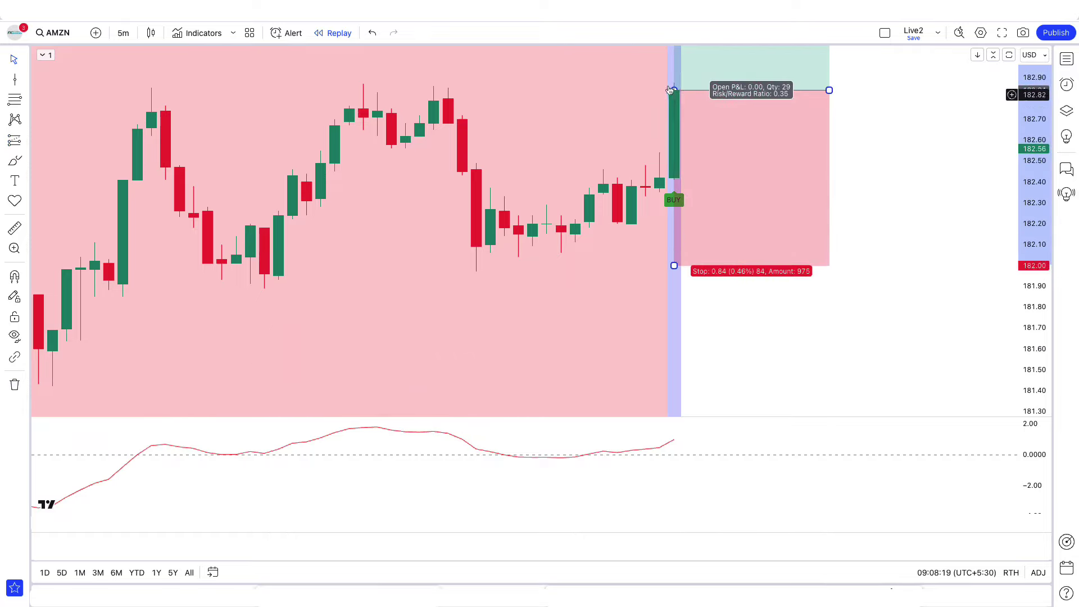
drag(670, 90, 713, 122)
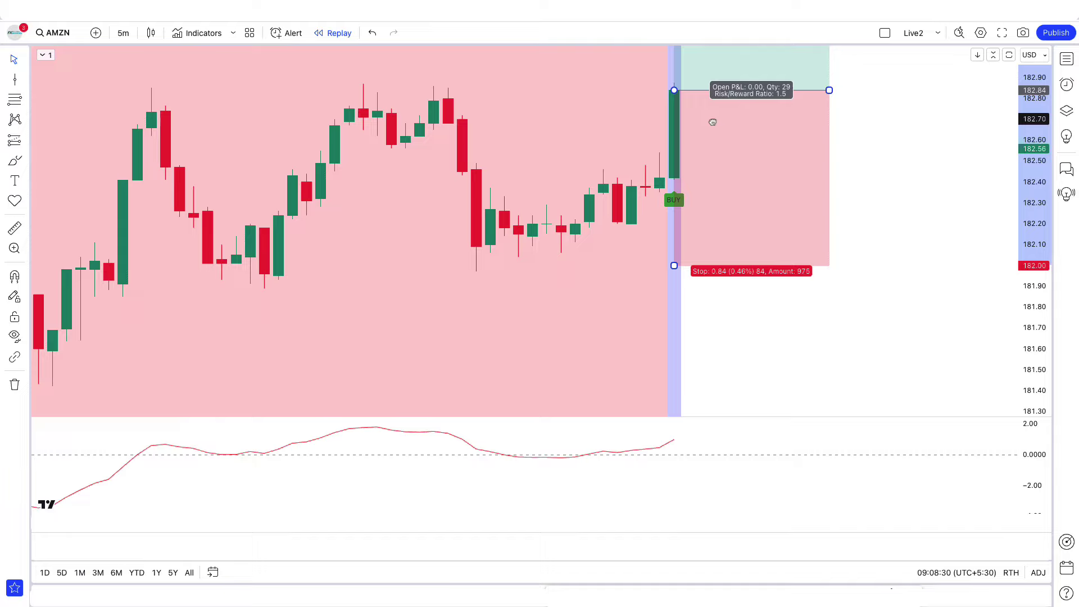
click(779, 388)
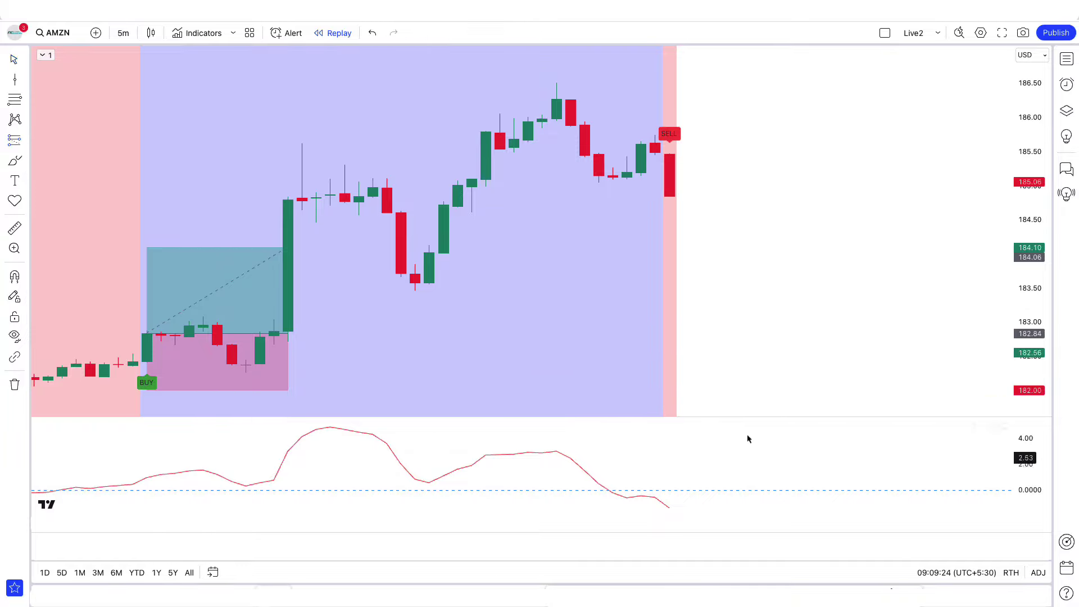
- Short the SELL candle with stop 186.54 and target 182.29, replay, and end the box at the BUY candle
click(668, 197)
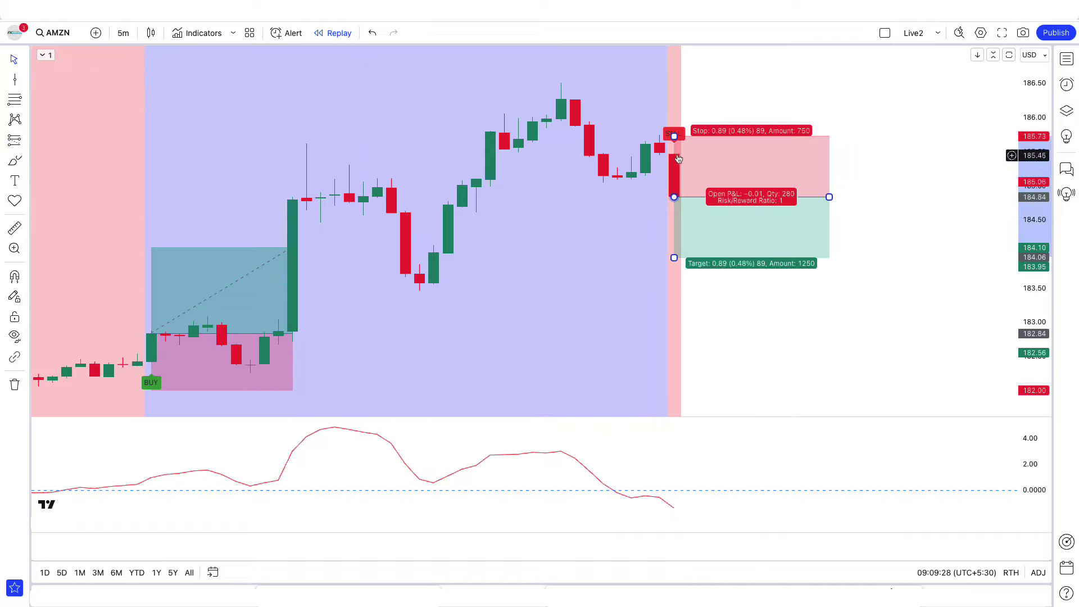
drag(674, 137, 668, 82)
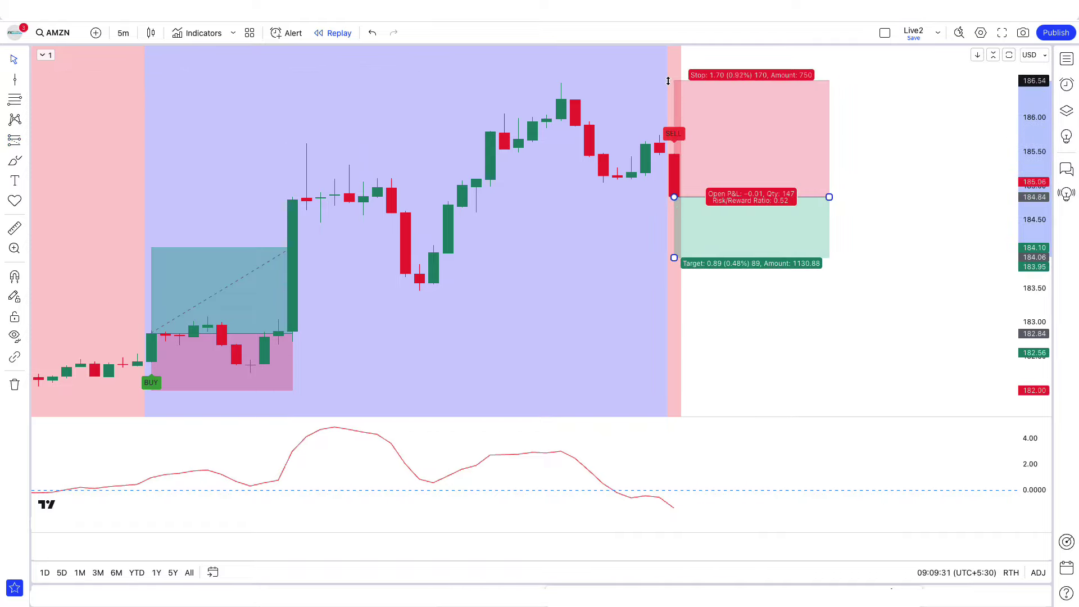
drag(673, 257, 671, 370)
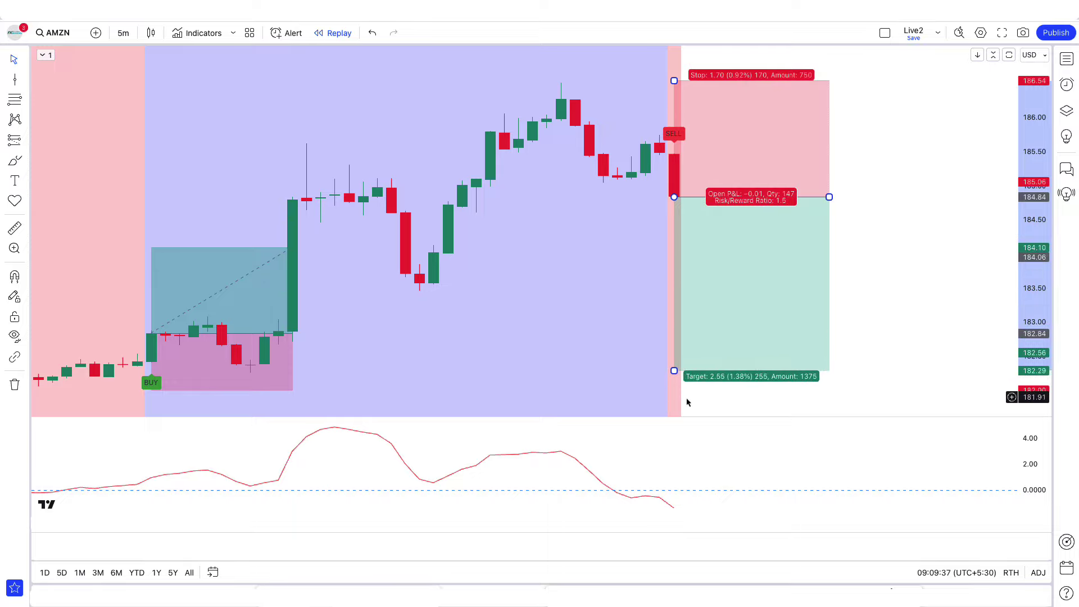
click(445, 572)
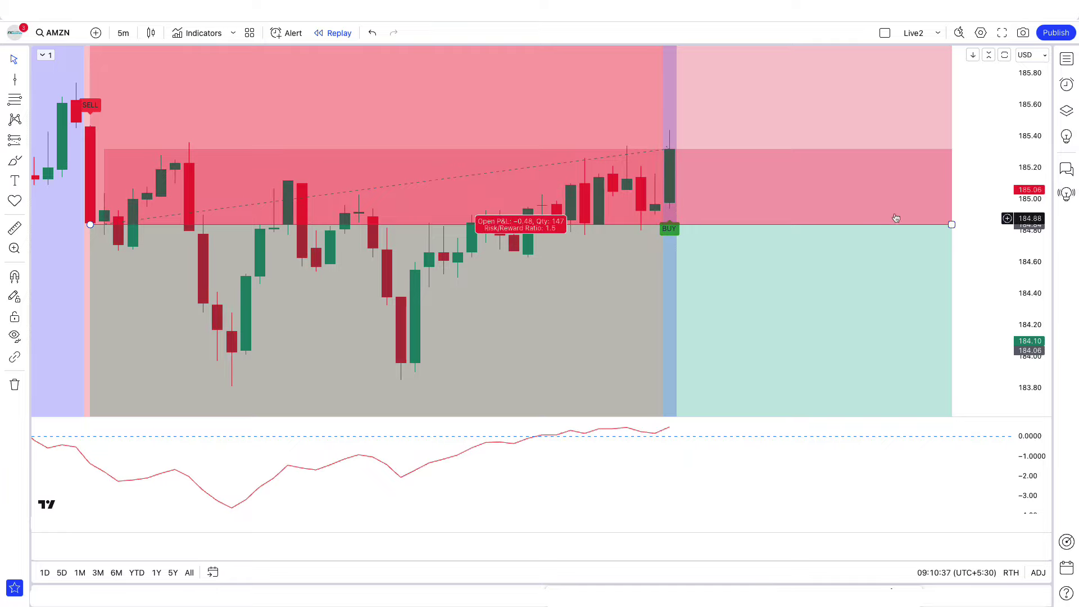
drag(952, 224, 641, 224)
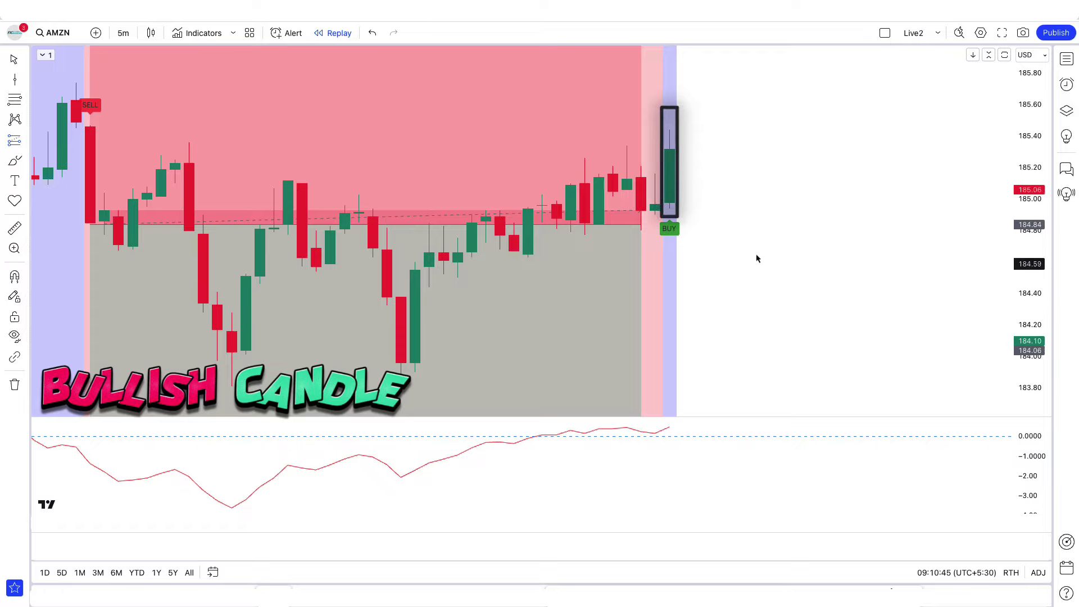
- Go long on the BUY candle with a stop near 183.88 and a 1.5 risk/reward target
click(669, 152)
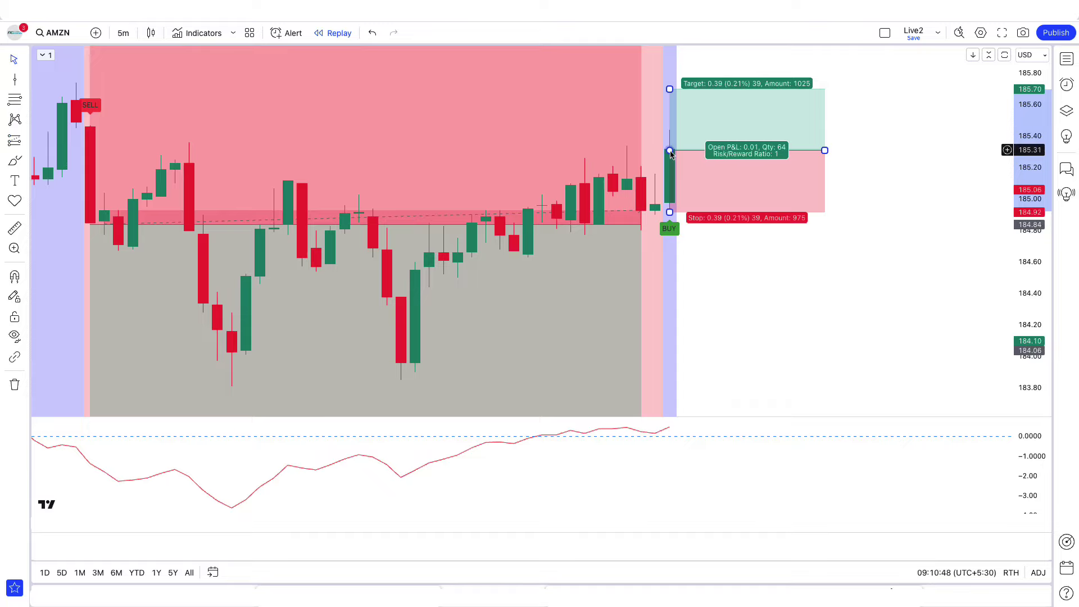
drag(670, 212, 691, 374)
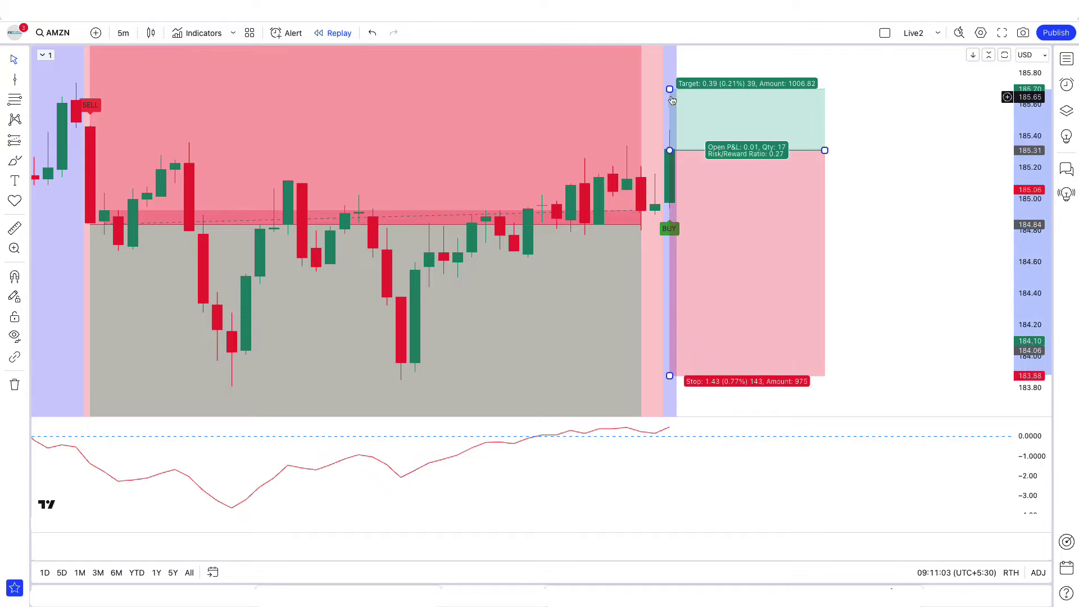
drag(669, 90, 696, 84)
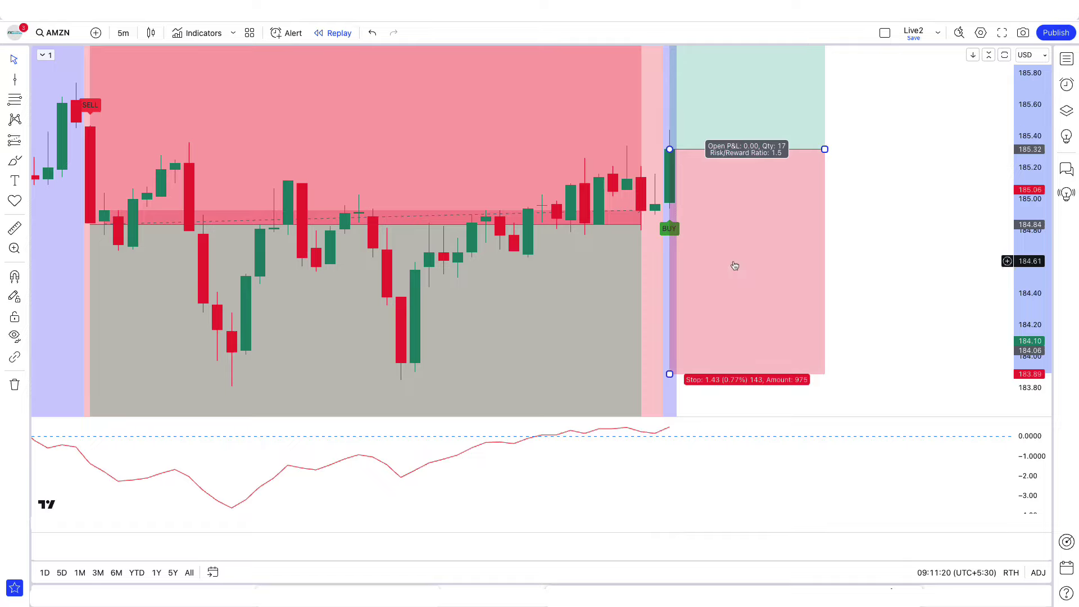
click(868, 413)
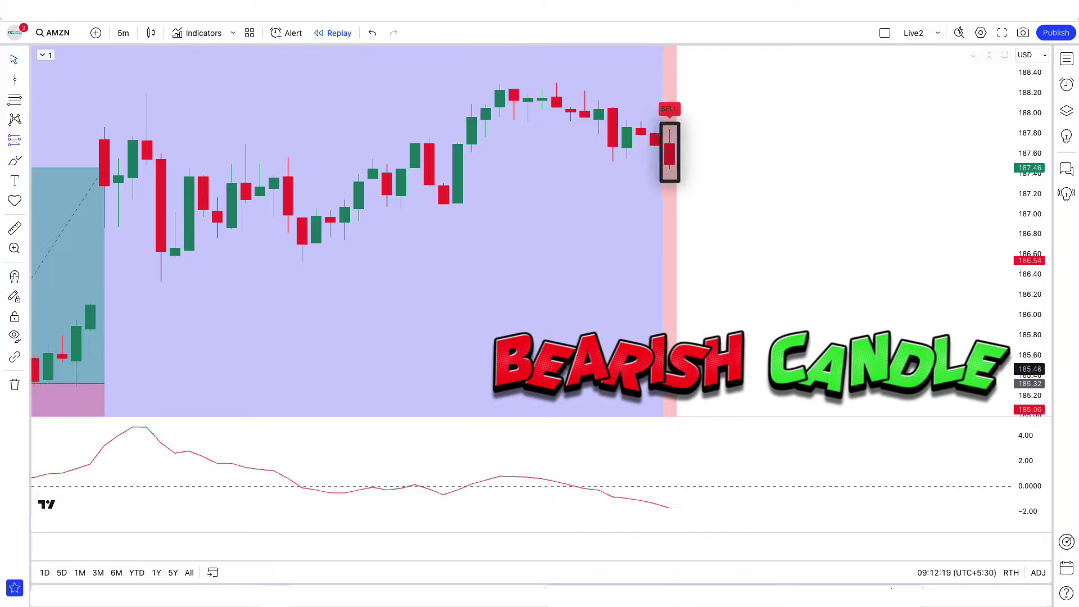
- Place a Short Position on the SELL candle with stop 188.31 and target 186.26
click(668, 166)
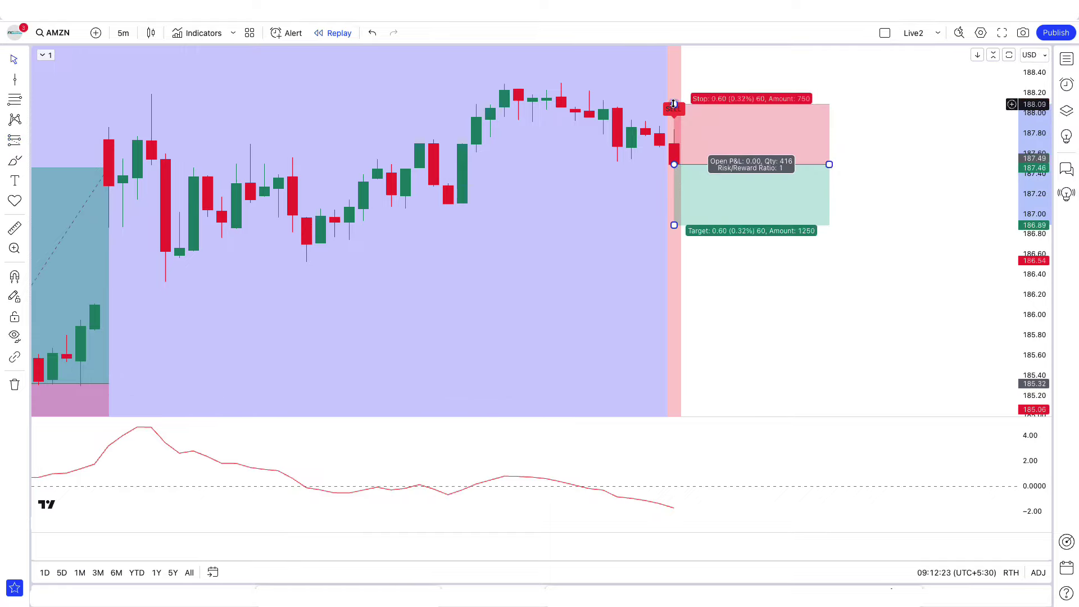
drag(674, 104, 671, 82)
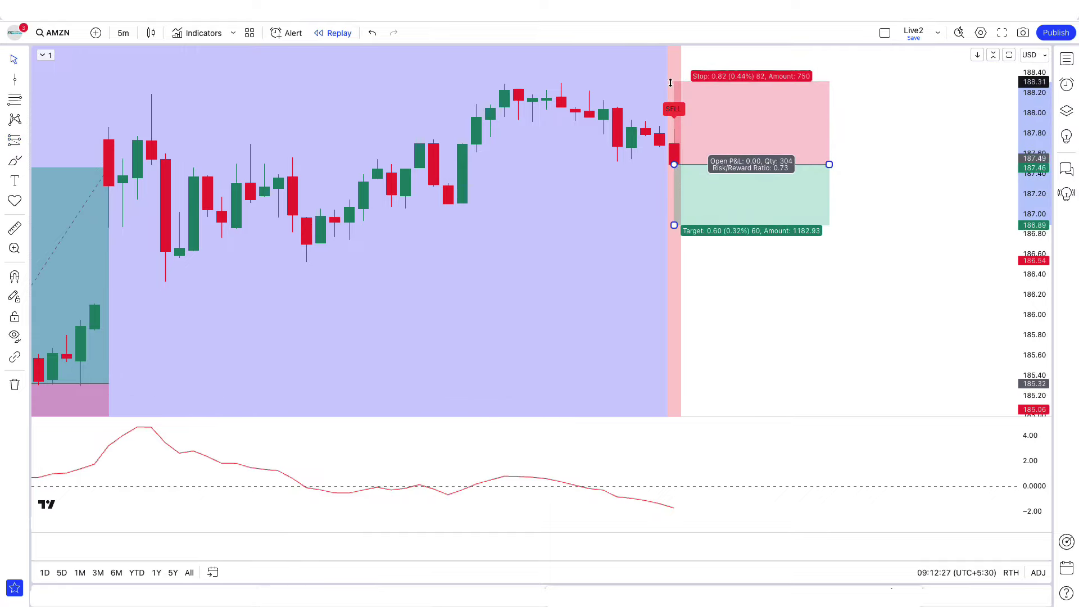
drag(673, 225, 675, 288)
click(729, 352)
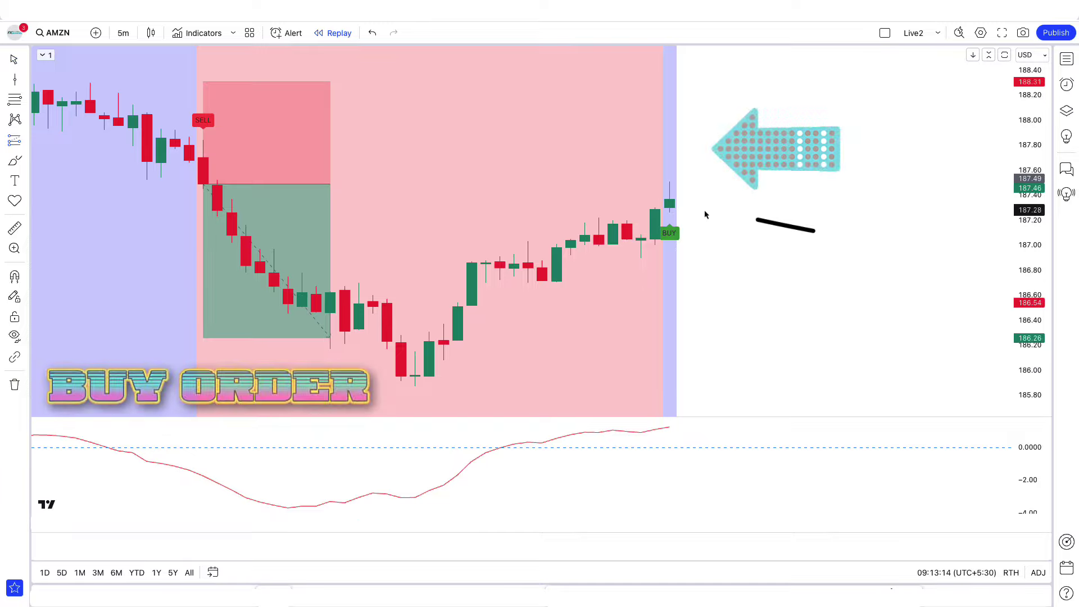
- Place a Long Position on the BUY candle near 187.36 with stop 185.94 and 1.5 risk/reward target
click(673, 202)
drag(674, 260, 674, 379)
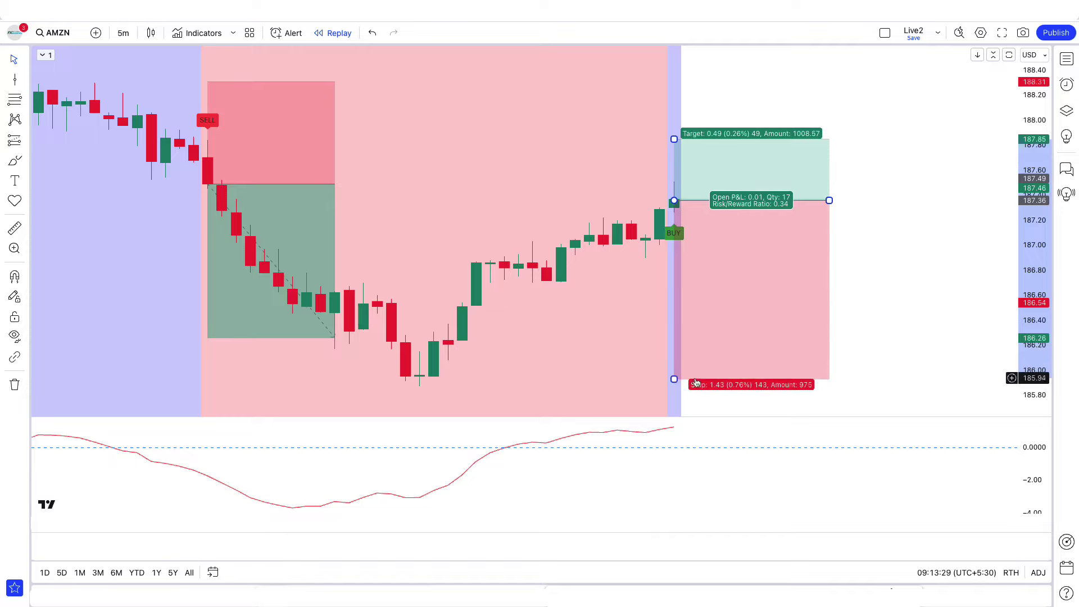
drag(675, 141, 691, 56)
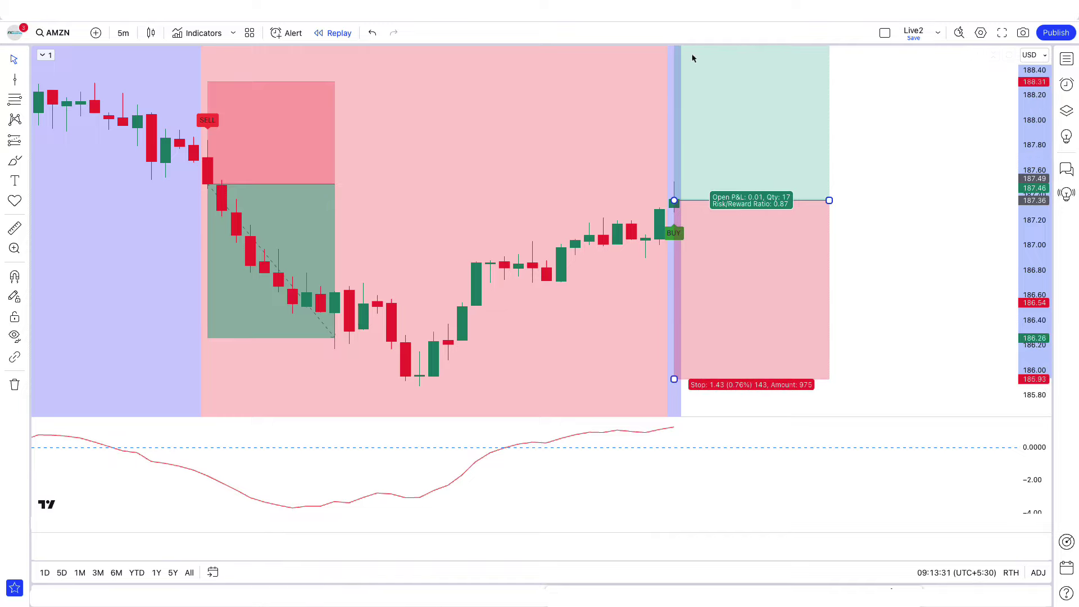
click(893, 405)
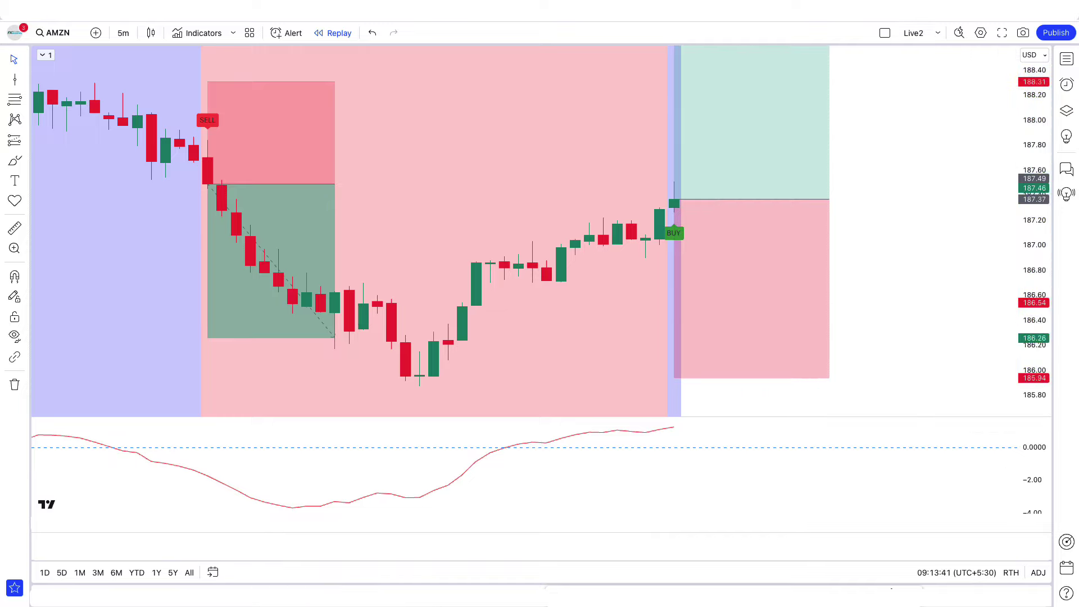